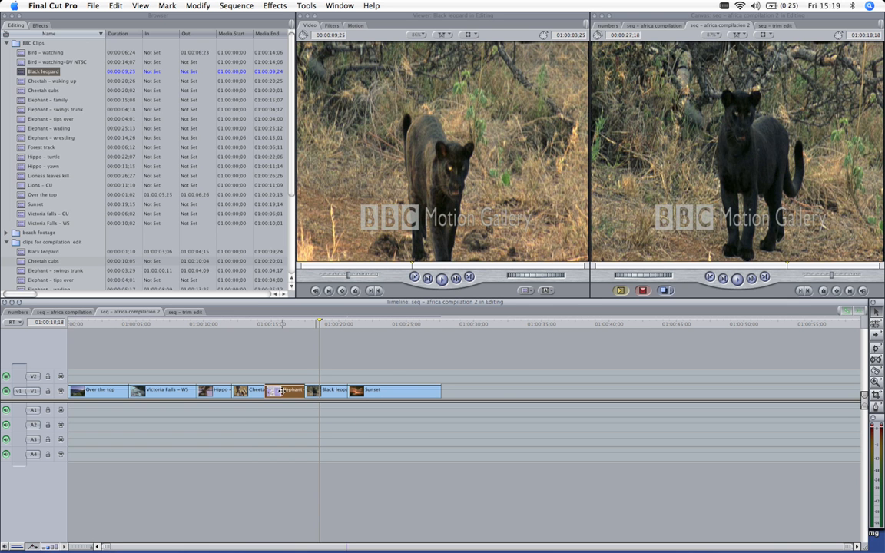
Step: Try moving the Elephant clip past the end of Sunset on V1, and undo the move
drag(286, 389, 477, 392)
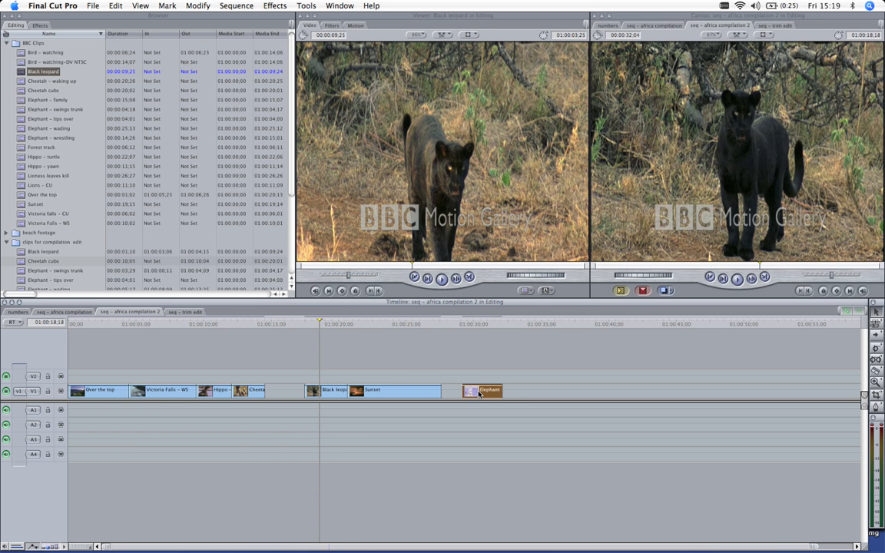
key(super+z)
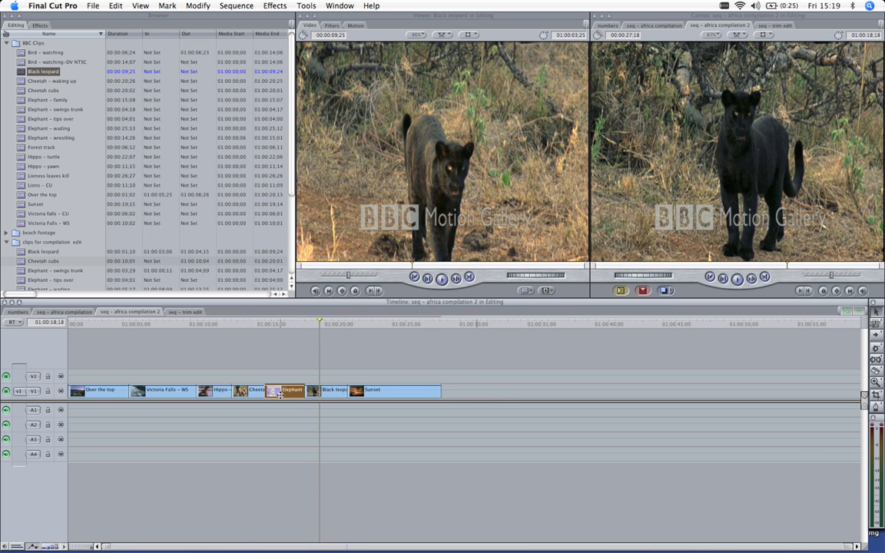
Step: Copy the Elephant clip, paste it at about 01:00:30;00 beyond the Sunset clip, and delete the pasted copy
key(super+c)
click(470, 330)
key(super+v)
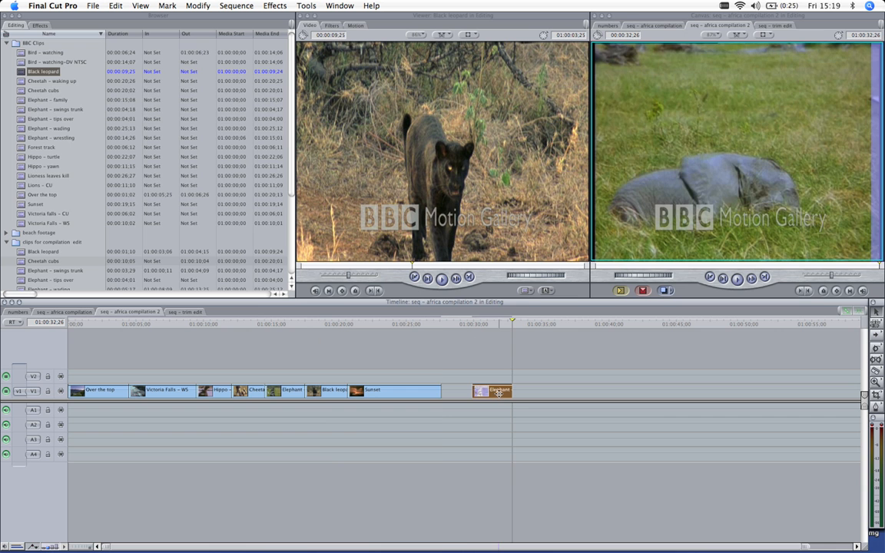
key(Delete)
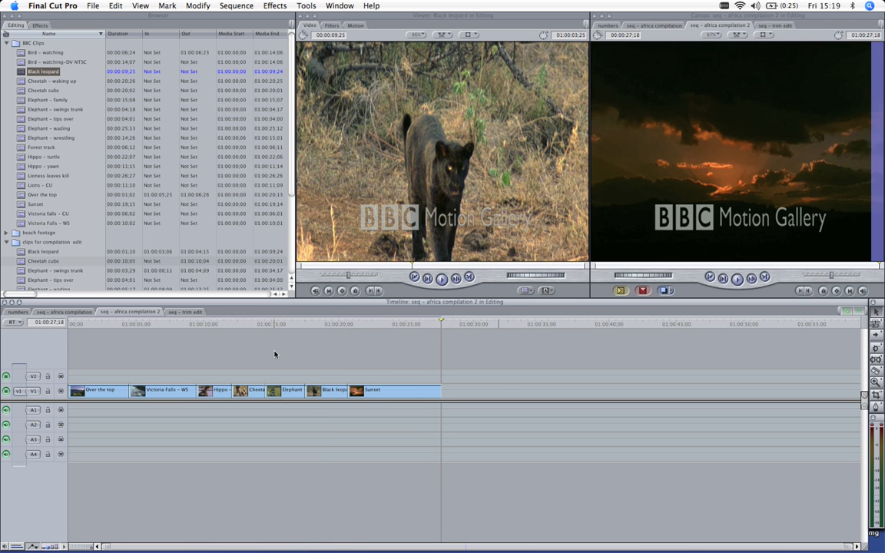
Step: Select the Elephant, Black leopard and Sunset clips together and move them about eight seconds later on V1
drag(276, 354, 420, 416)
drag(298, 390, 400, 388)
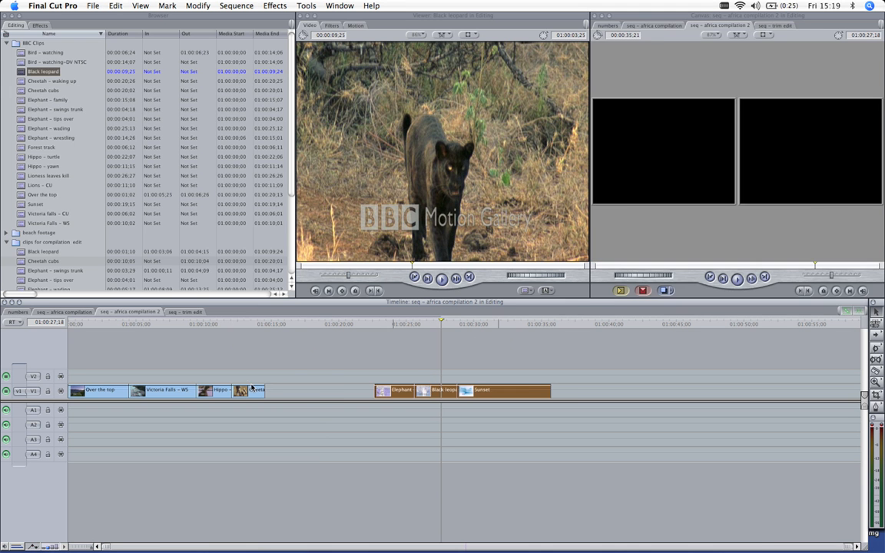
Step: Try moving the Cheetah and Hippo clips individually, undo all the clip moves, and clear the selection
drag(247, 390, 315, 390)
drag(305, 390, 273, 393)
drag(224, 390, 325, 393)
key(super+z)
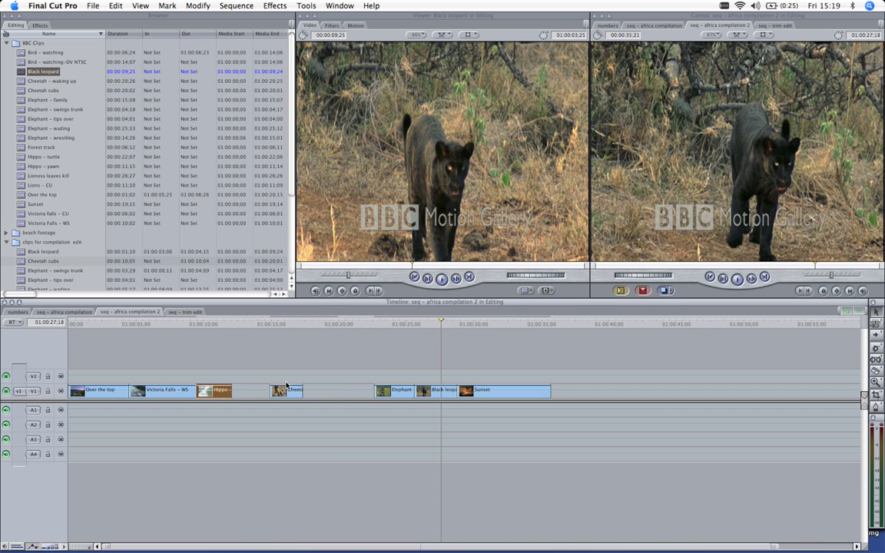
key(super+z)
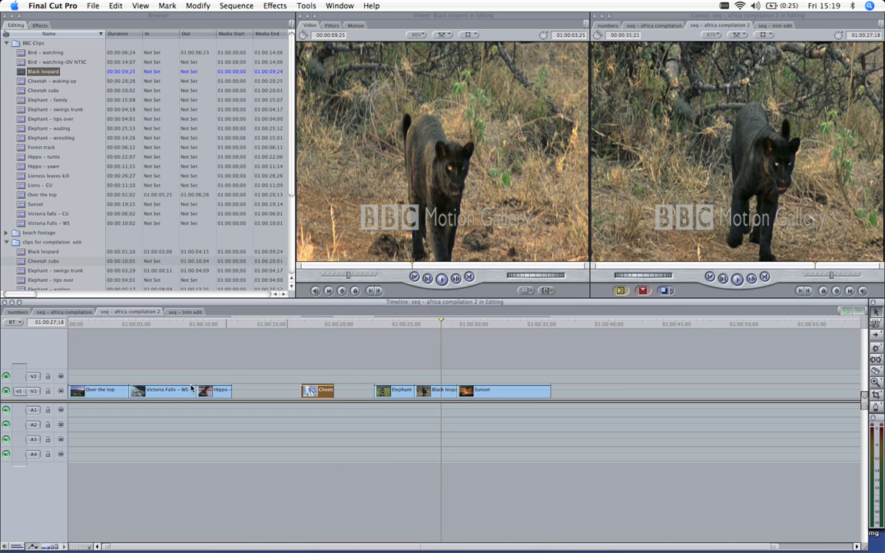
key(super+z)
key(super+z)
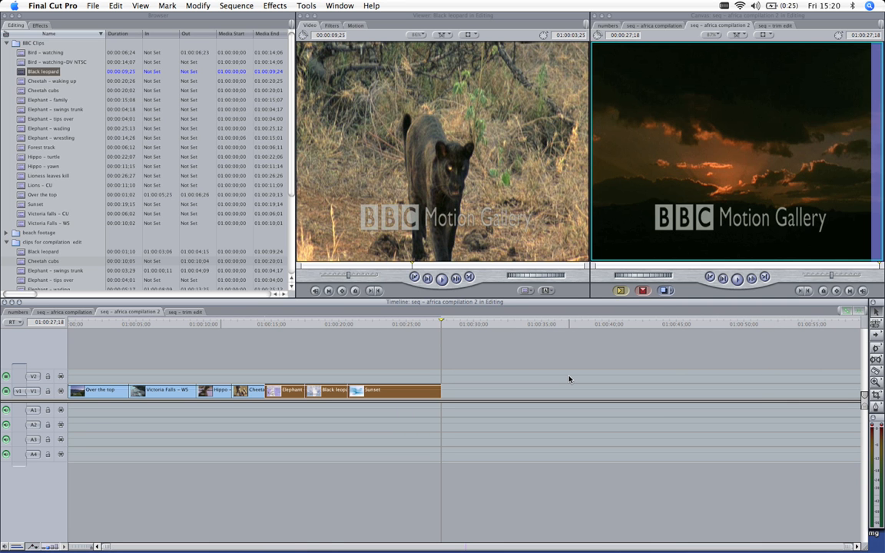
click(340, 358)
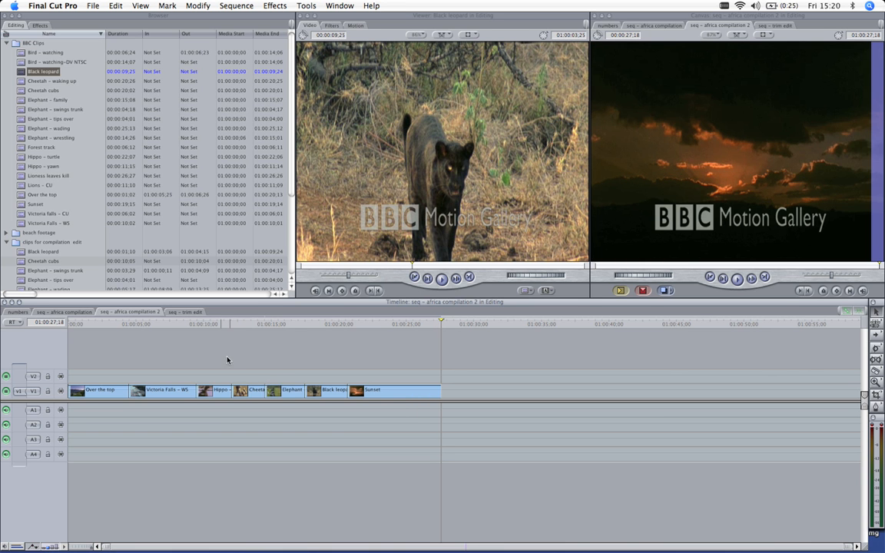
Step: Select the Hippo and Cheetah clips together on V1, and clear the selection
drag(228, 359, 248, 398)
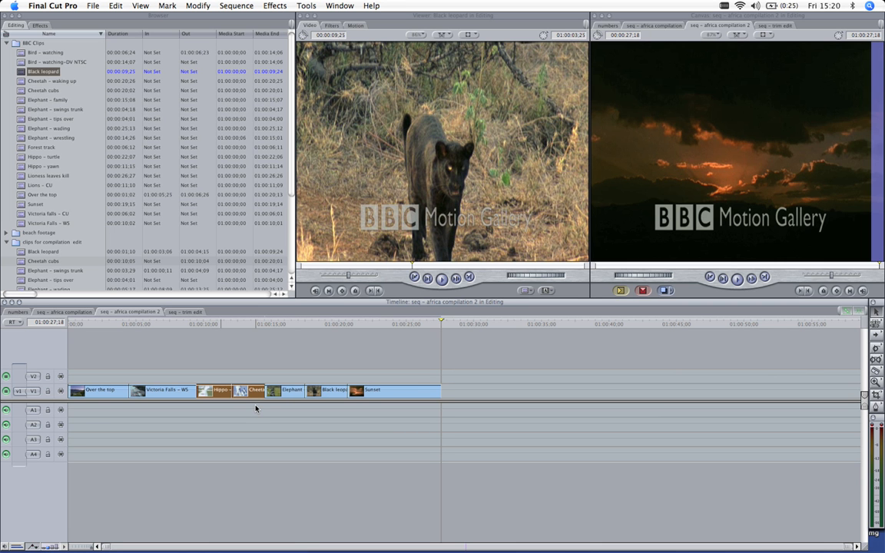
click(225, 357)
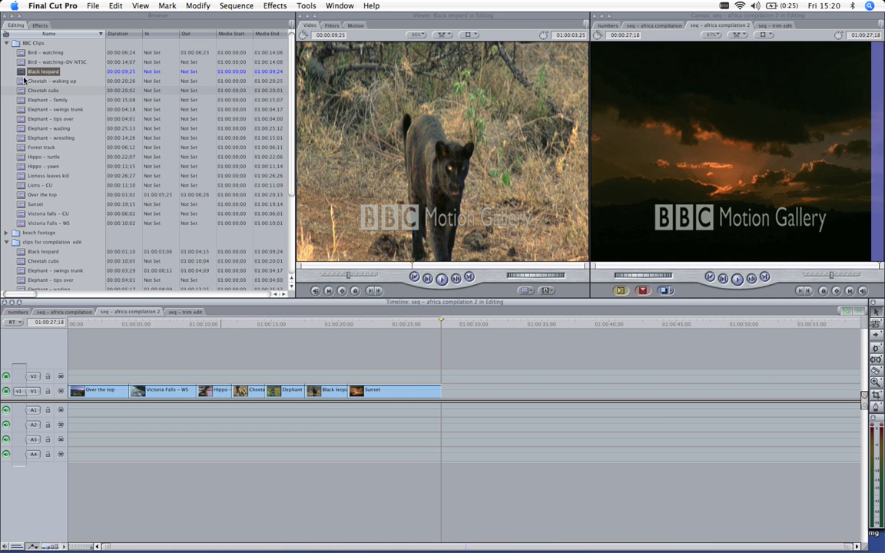
drag(23, 71, 427, 159)
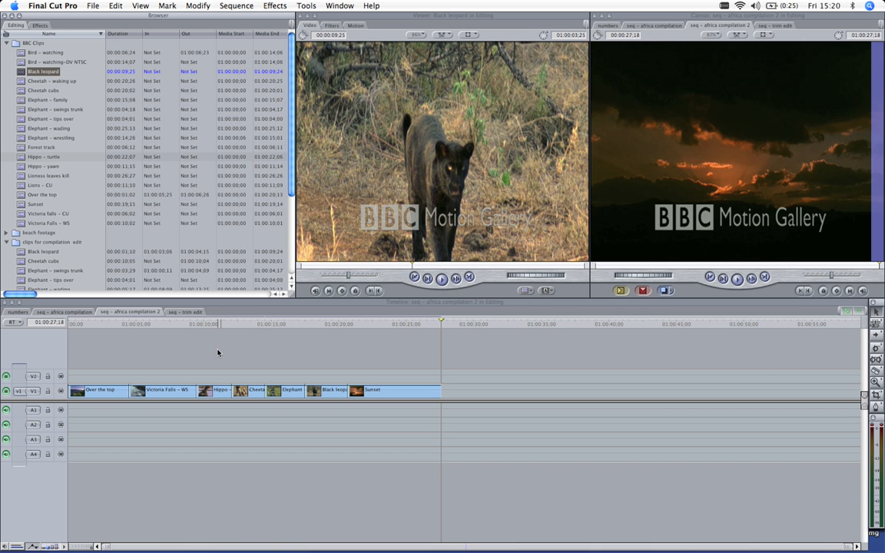
click(166, 6)
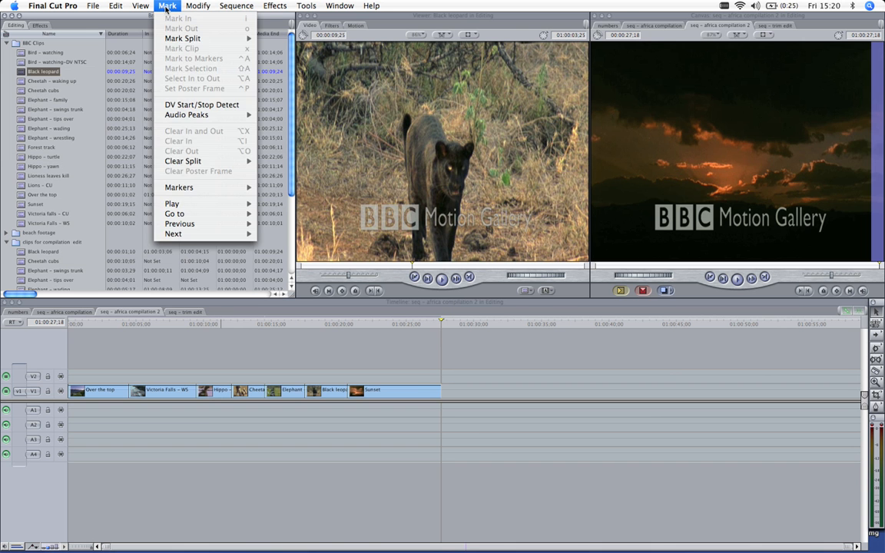
click(407, 4)
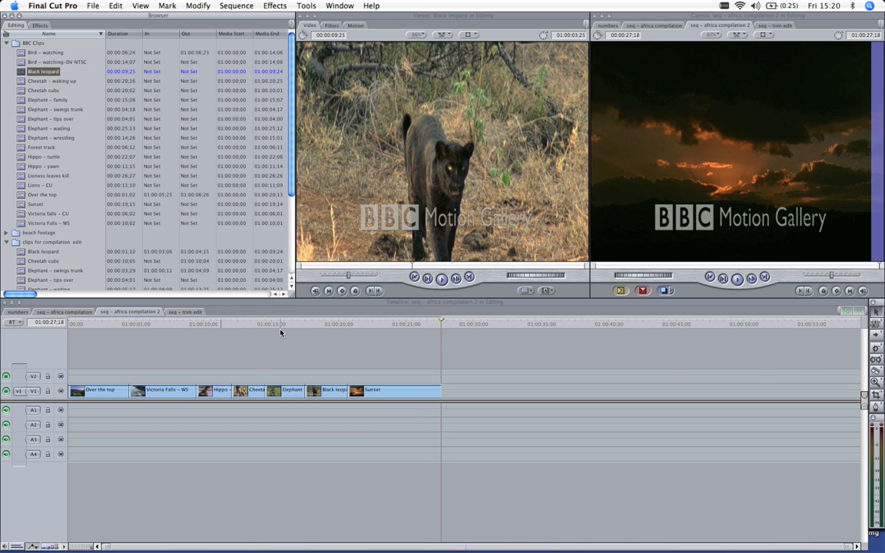
Step: Select the Victoria Falls and Hippo clips individually, select Hippo through Sunset as a group, and clear the selection
click(207, 390)
click(165, 390)
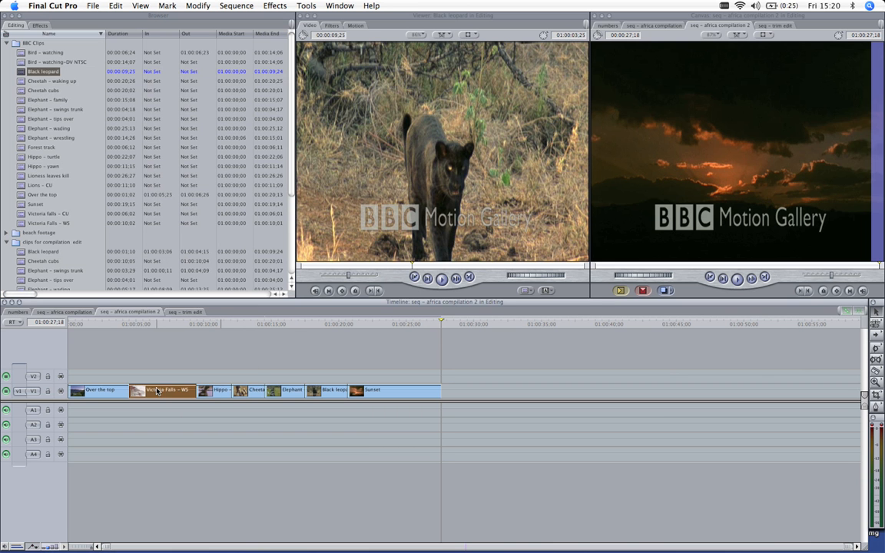
click(219, 390)
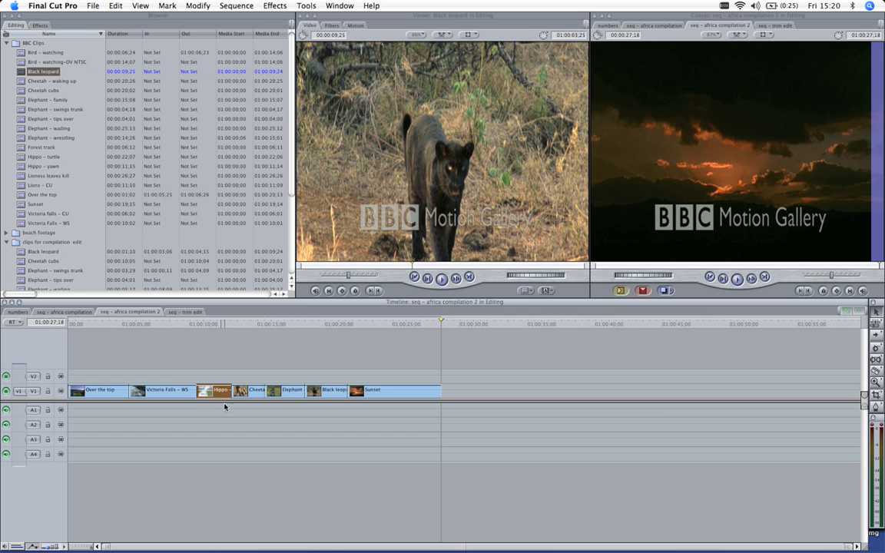
drag(208, 346, 364, 431)
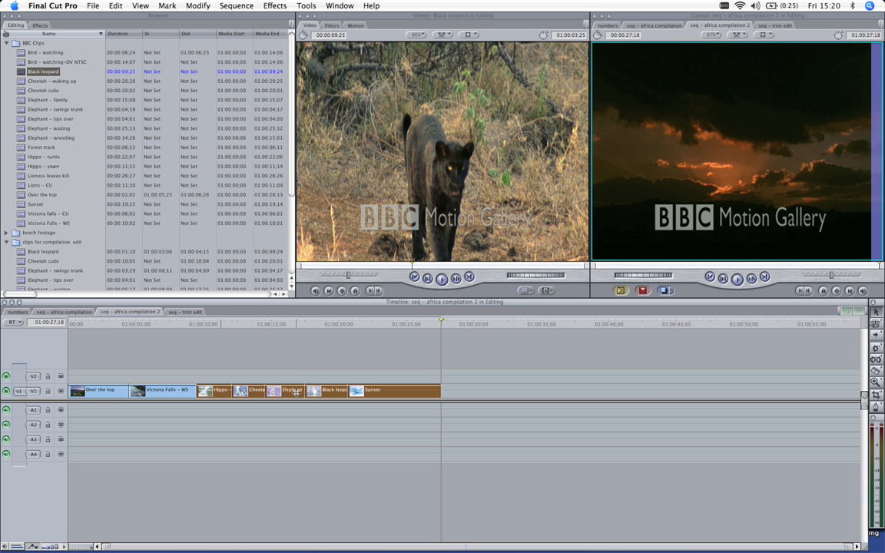
click(207, 357)
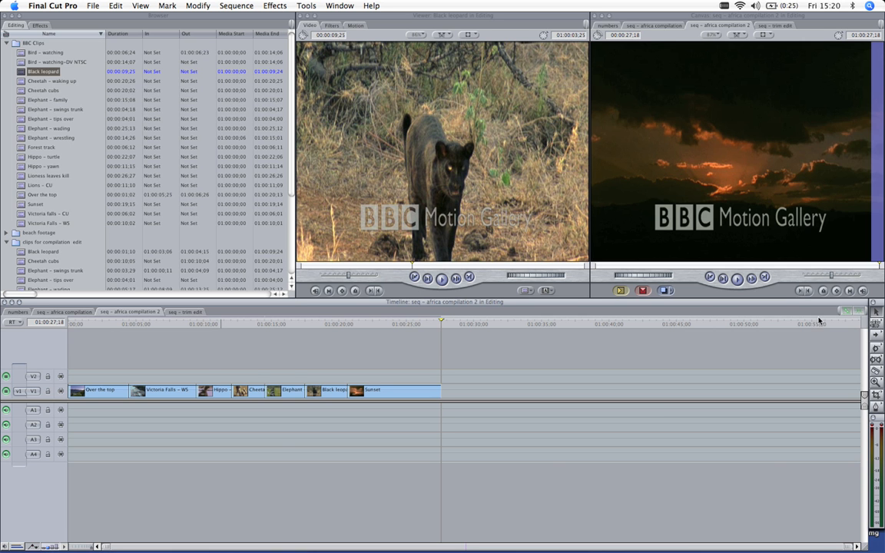
Step: Move the tool palette over the empty area of the timeline, near the 01:00:35;00 mark
drag(873, 306, 536, 341)
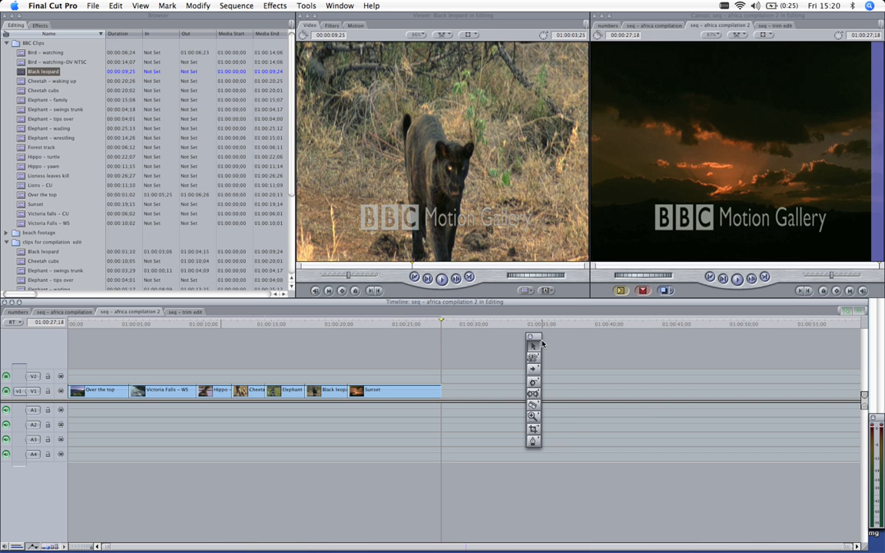
drag(542, 343, 565, 342)
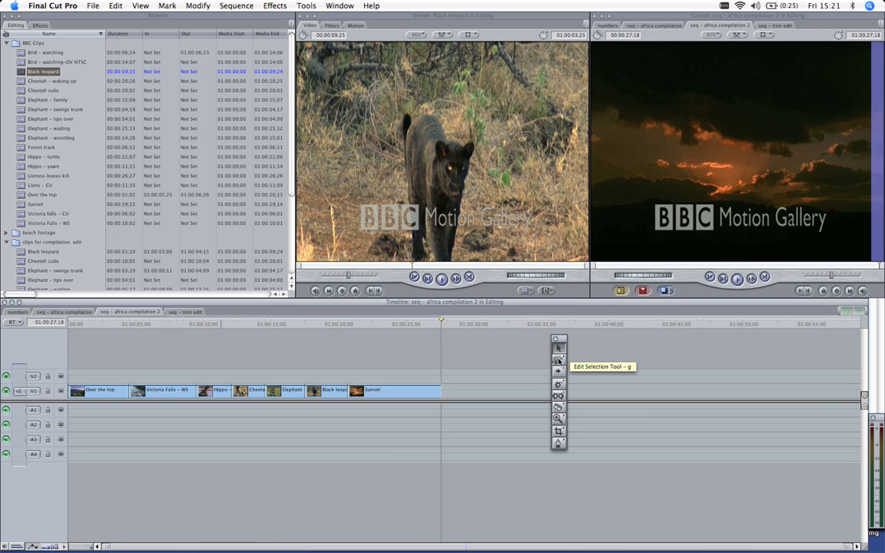
Step: With the Edit Selection tool, select the edit point between Hippo and Cheetah, followed by the one between Cheetah and Elephant
click(558, 360)
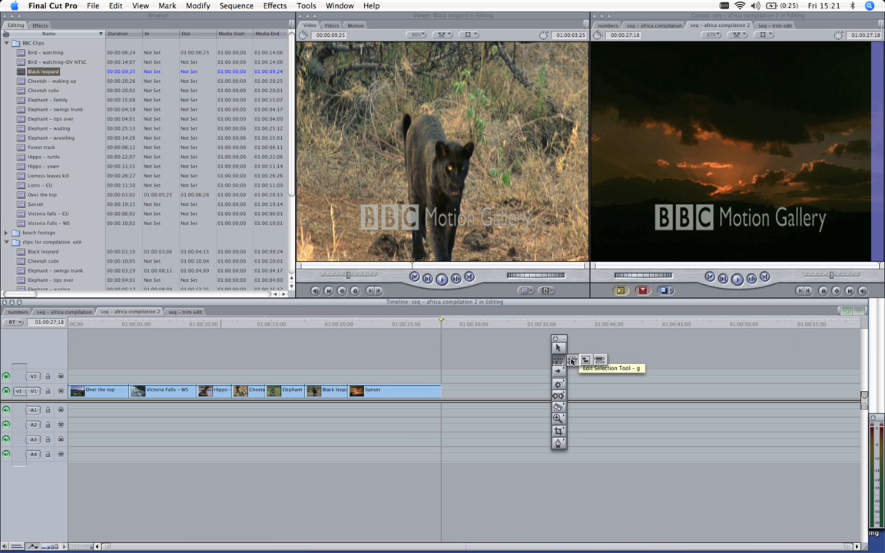
click(571, 361)
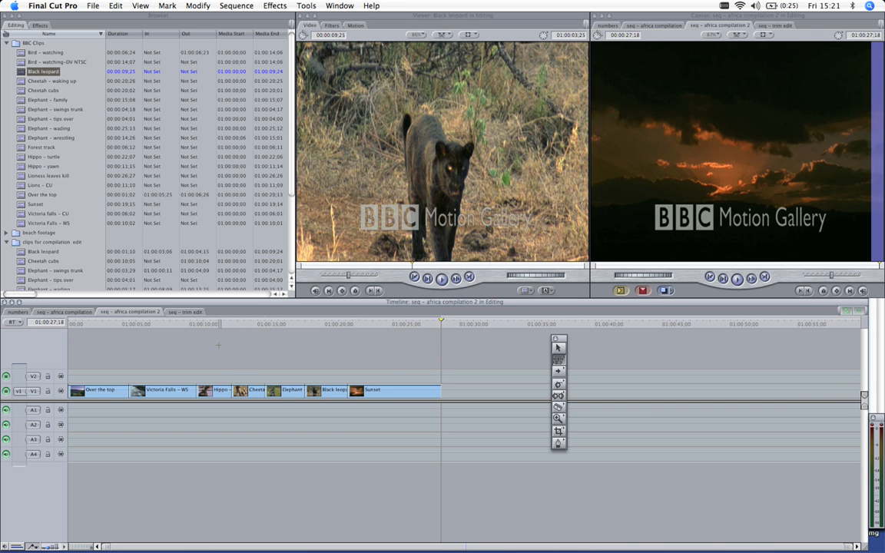
click(233, 390)
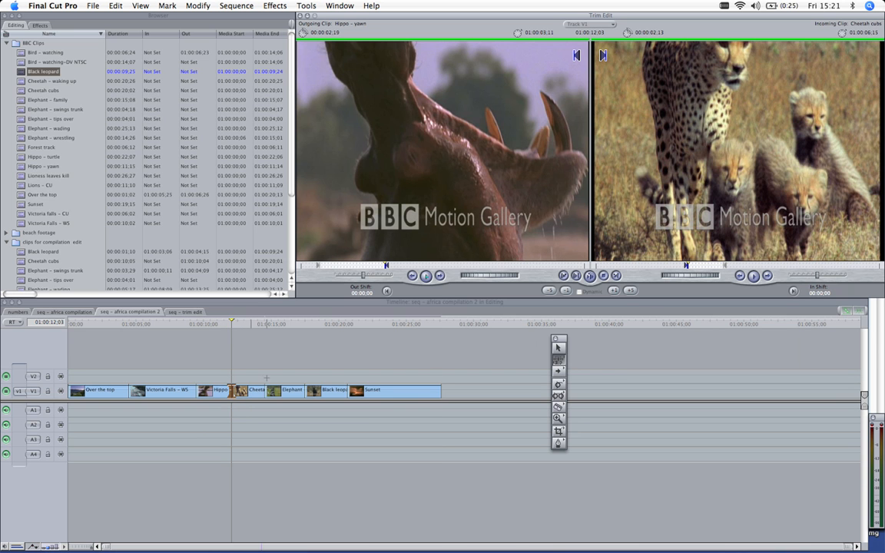
drag(254, 356, 285, 419)
drag(285, 419, 286, 423)
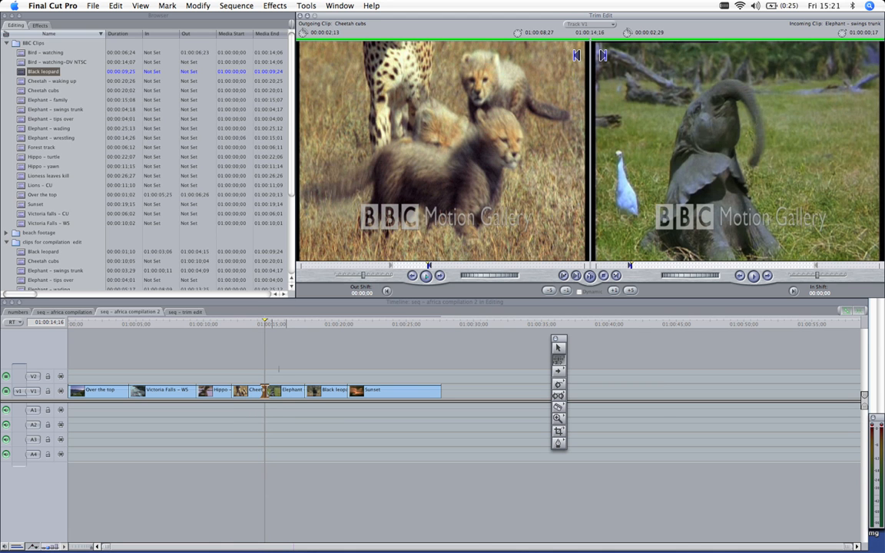
Step: Leave trim editing by returning to the Selection tool and clearing the selected edit point
click(558, 361)
drag(558, 362, 586, 362)
key(a)
click(288, 354)
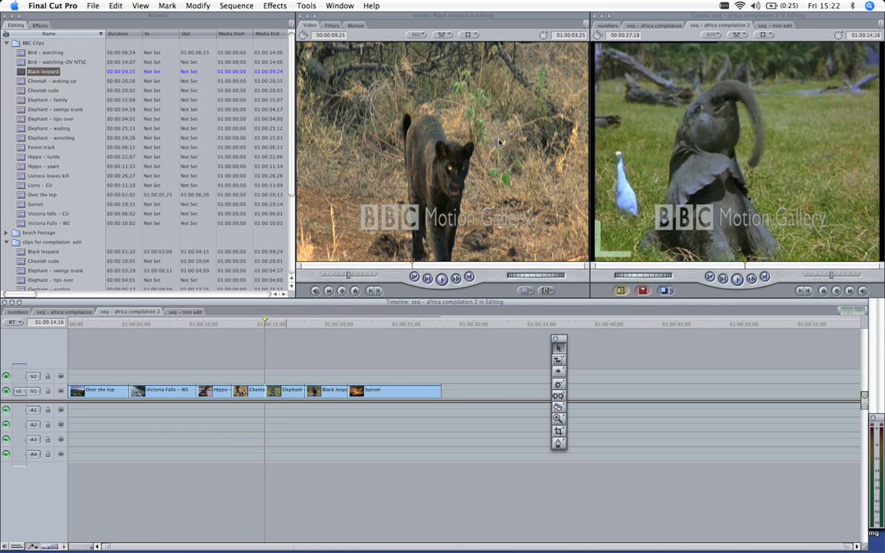
Step: With the Group Selection tool, select the clips from Hippo through Sunset on V1
click(559, 361)
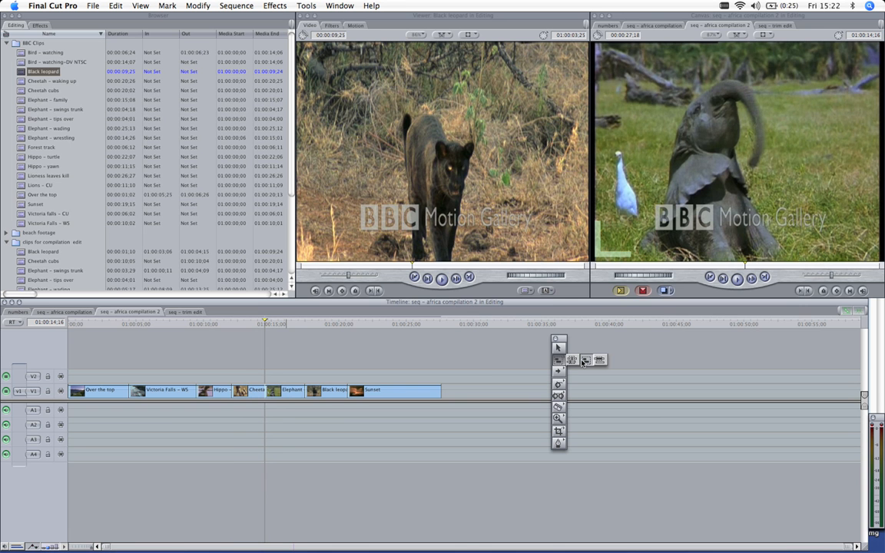
click(585, 362)
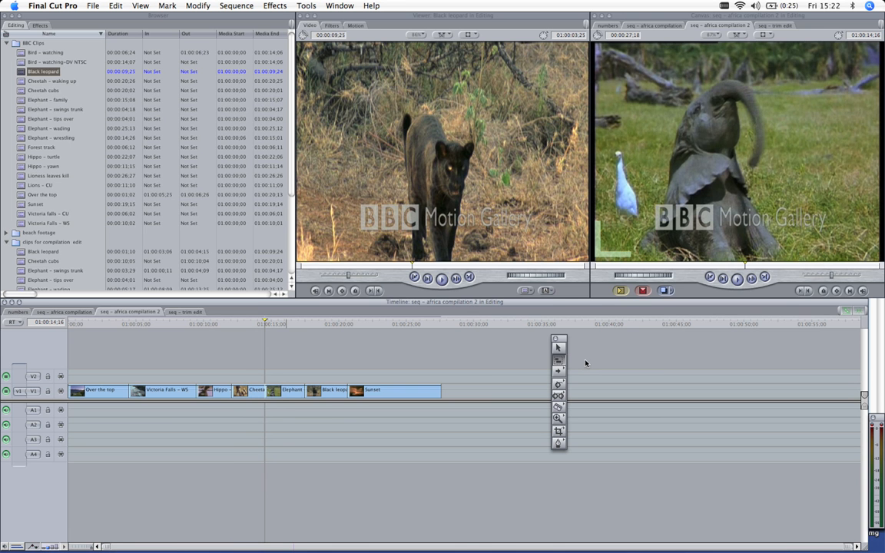
drag(204, 346, 378, 408)
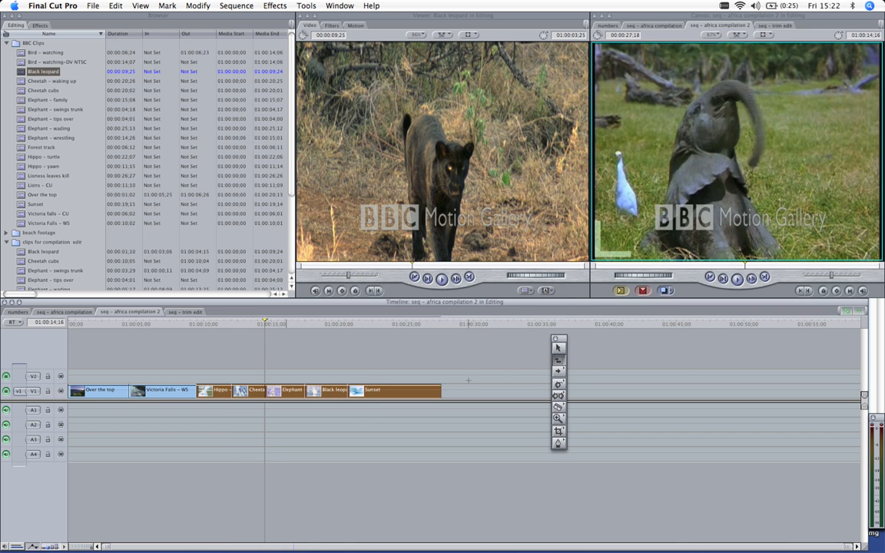
Step: With the Range Selection tool, select about three seconds in the middle of the Sunset clip
drag(559, 359, 602, 362)
drag(145, 393, 178, 392)
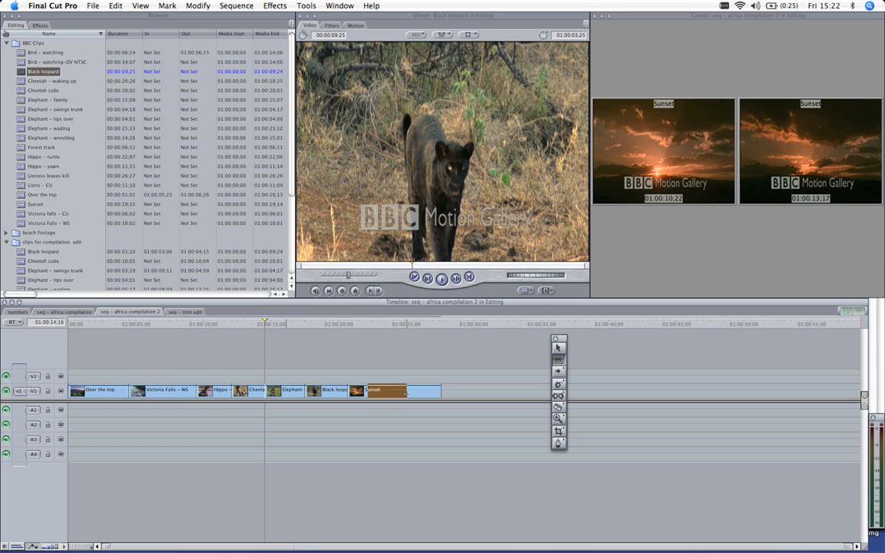
click(373, 390)
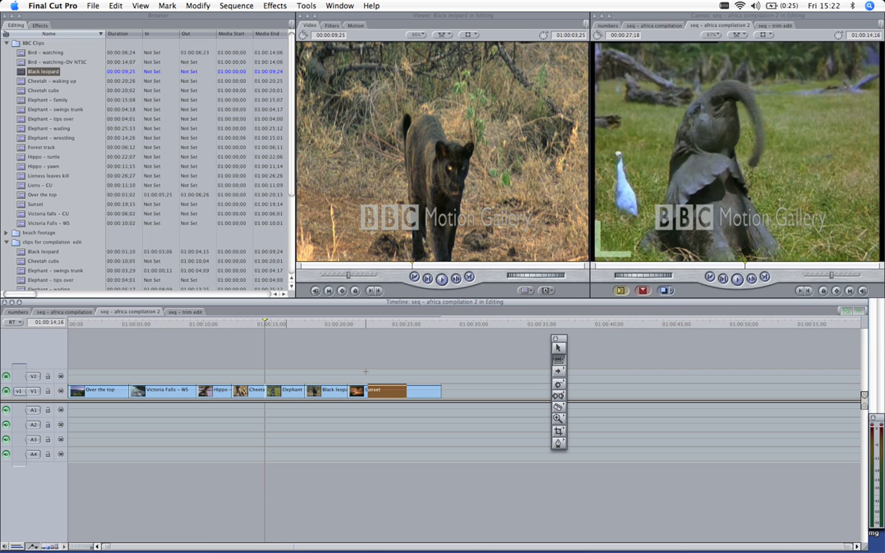
Step: With the Select Track Forward tool, select every clip on V1 from Victoria Falls - WS onward
click(558, 372)
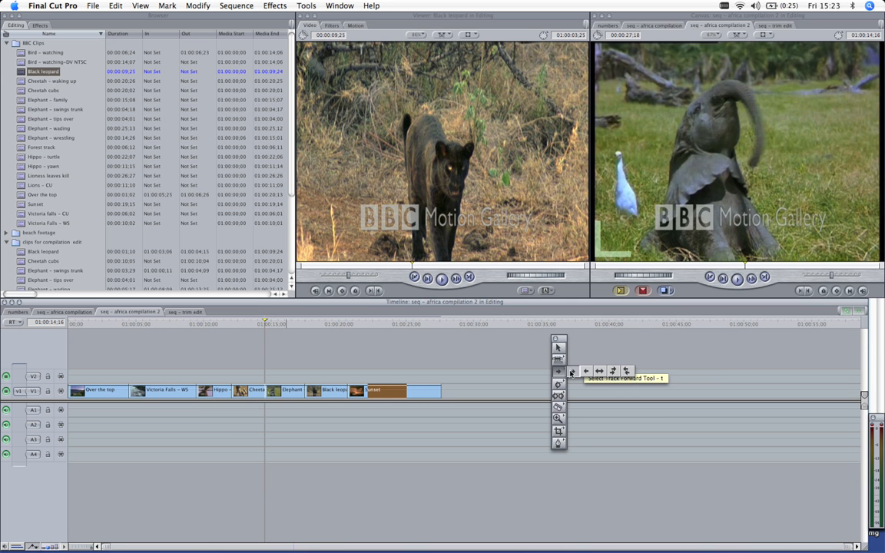
click(573, 373)
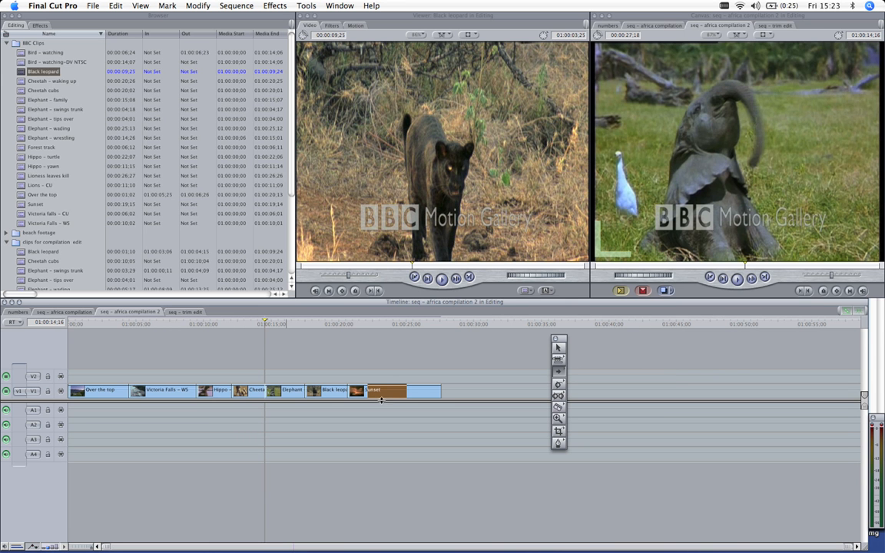
click(173, 392)
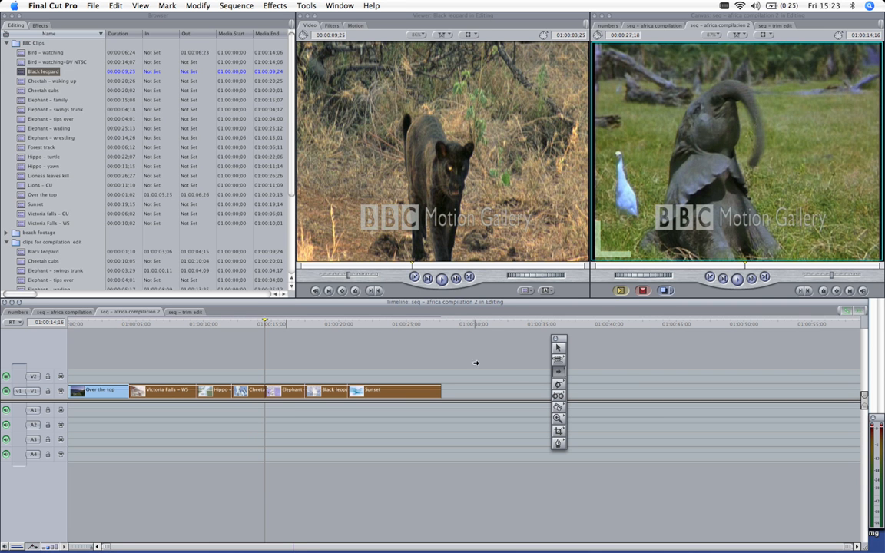
Step: With the Select Track Backward tool, select the Elephant clip and every clip before it on V1
click(558, 372)
drag(573, 372, 578, 373)
click(282, 379)
click(281, 390)
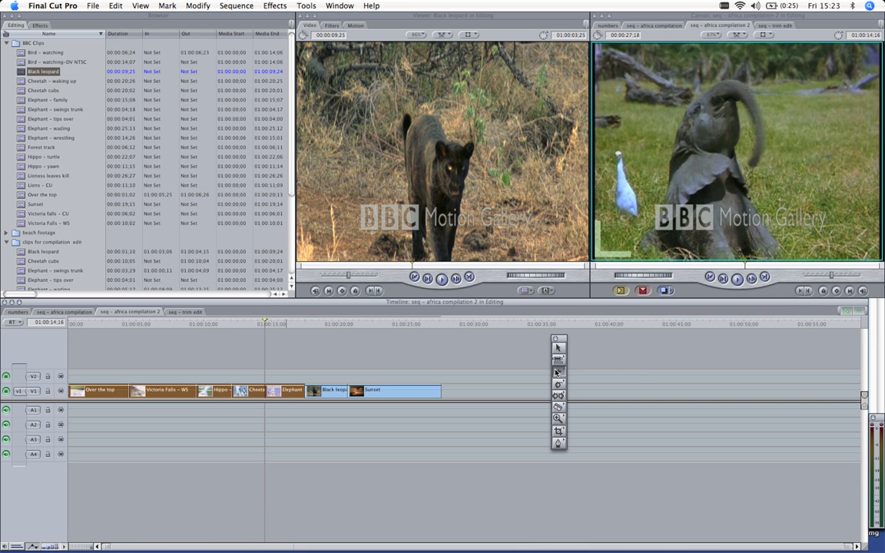
Step: With the Select Track tool, select all the clips on track V1
drag(559, 371, 602, 372)
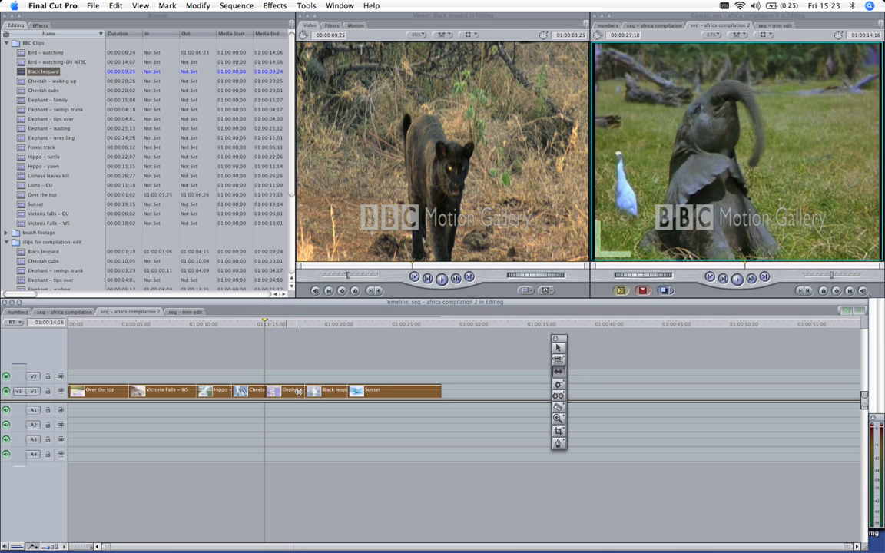
Step: Clear the selection and reselect the whole V1 track from the Hippo, Elephant and Victoria Falls - WS clips in turn
click(343, 366)
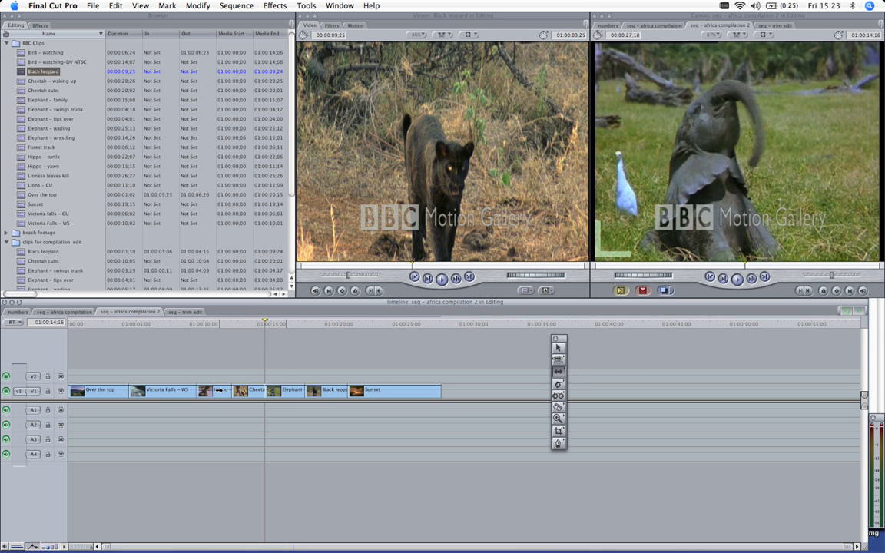
click(219, 391)
click(288, 347)
click(293, 391)
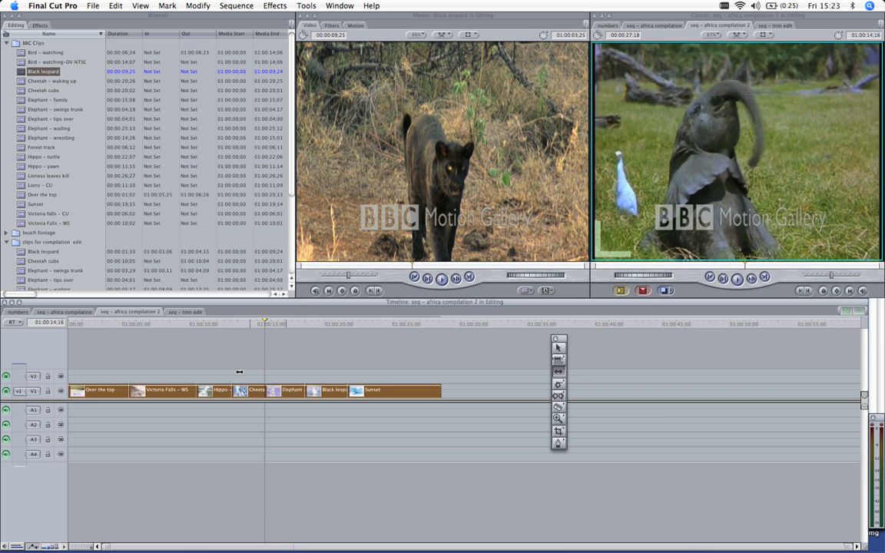
click(199, 353)
click(176, 390)
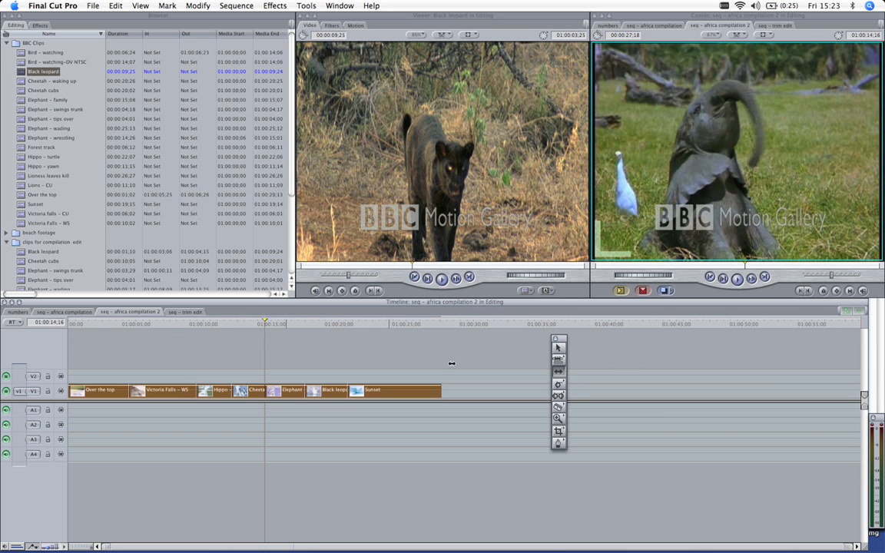
Step: With the Select All Tracks Forward tool, select every clip from Victoria Falls - WS onward
click(551, 371)
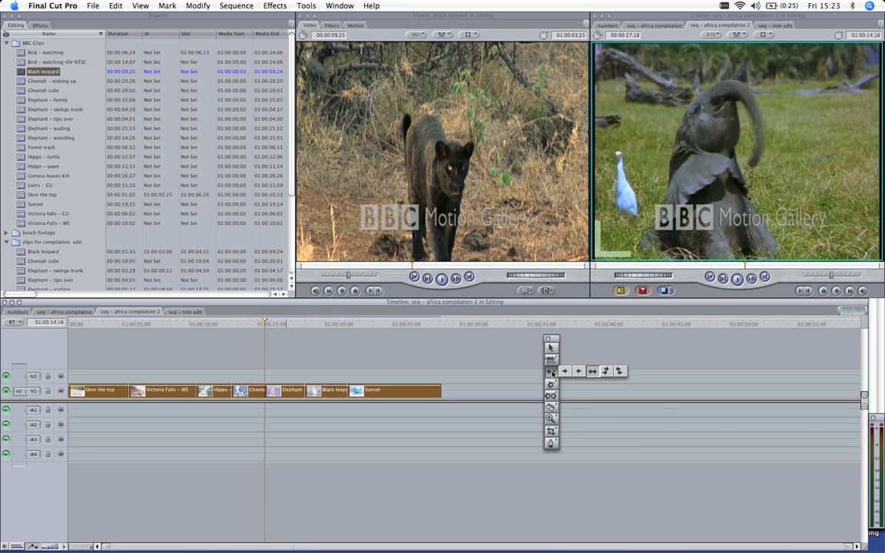
click(606, 373)
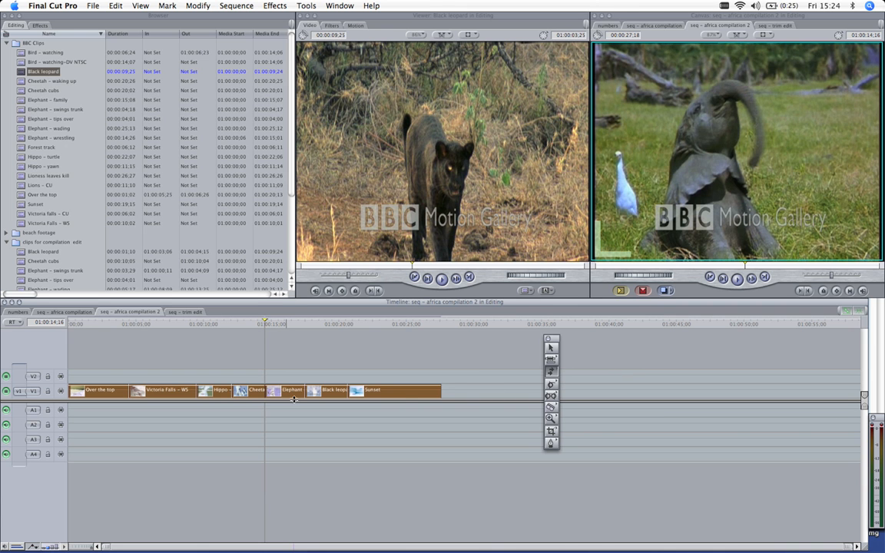
click(183, 378)
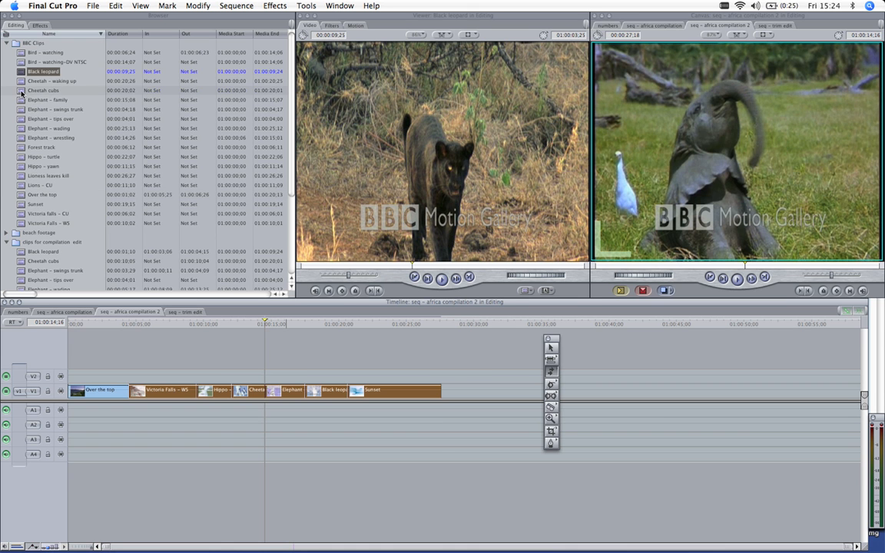
Step: Place the Cheetah cubs clip on V2, ending with the Sunset clip, and select the clips on both tracks from Hippo onward
drag(21, 92, 191, 374)
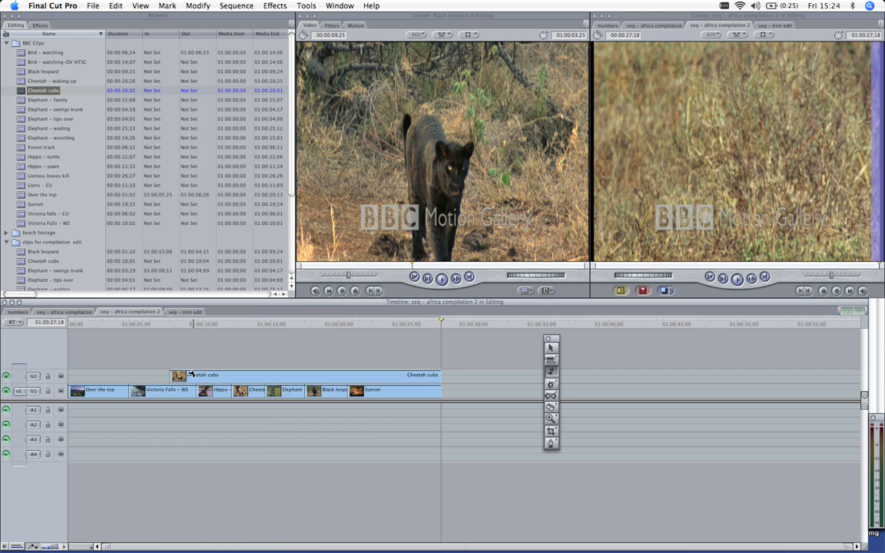
click(191, 375)
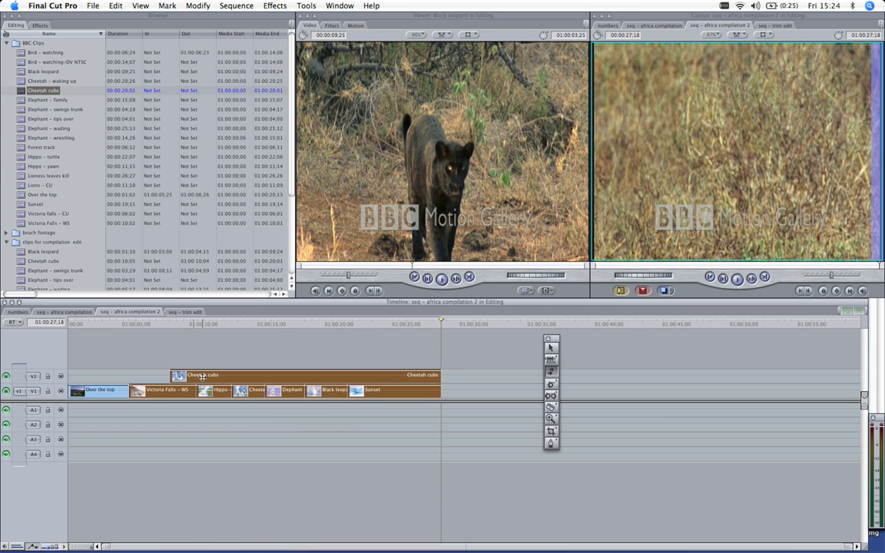
click(207, 375)
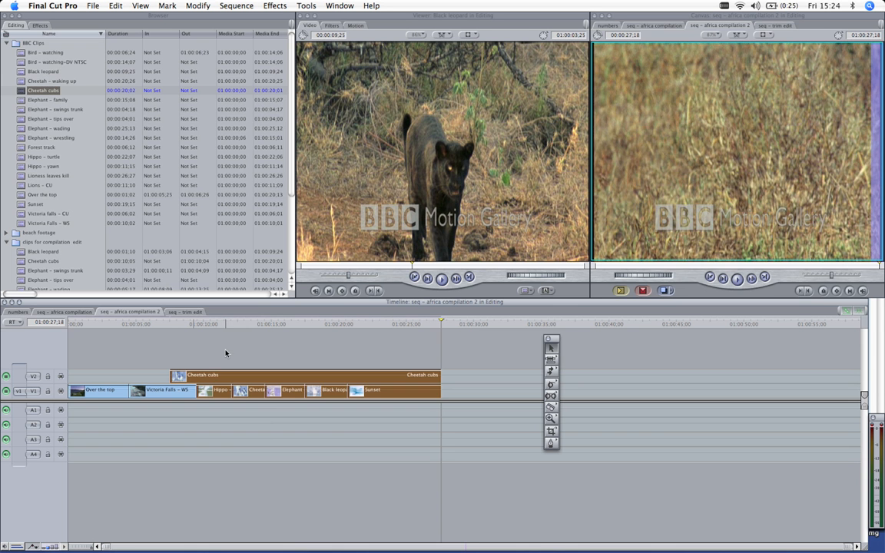
Step: Duplicate the V2 Cheetah cubs clip onto V3 and, with the Razor Blade, cut the V3 copy at three points and the V2 clip at two staggered points
click(221, 374)
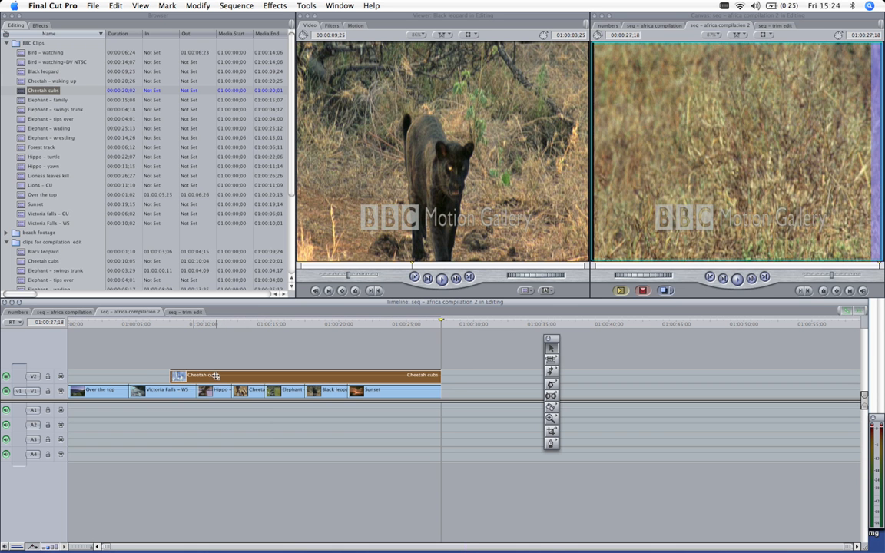
drag(216, 375, 226, 360)
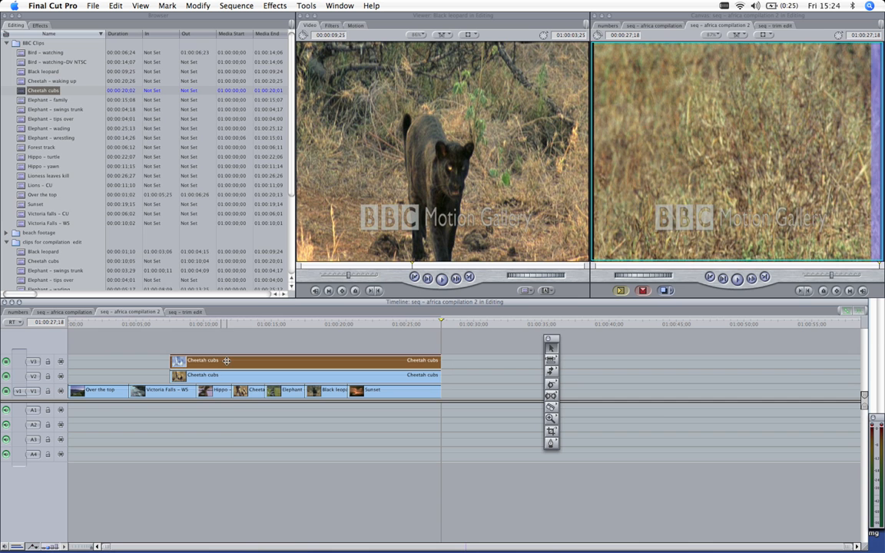
key(b)
click(230, 360)
click(265, 375)
click(306, 360)
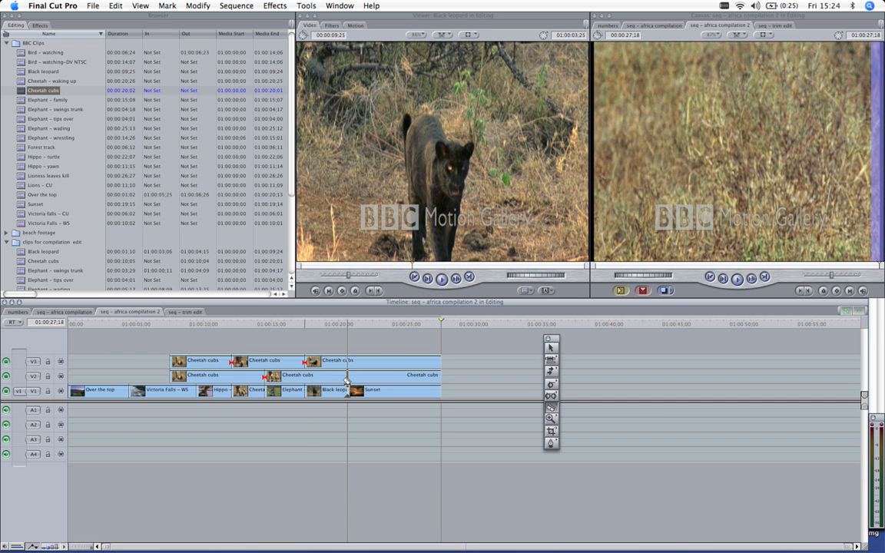
click(346, 377)
click(392, 360)
key(a)
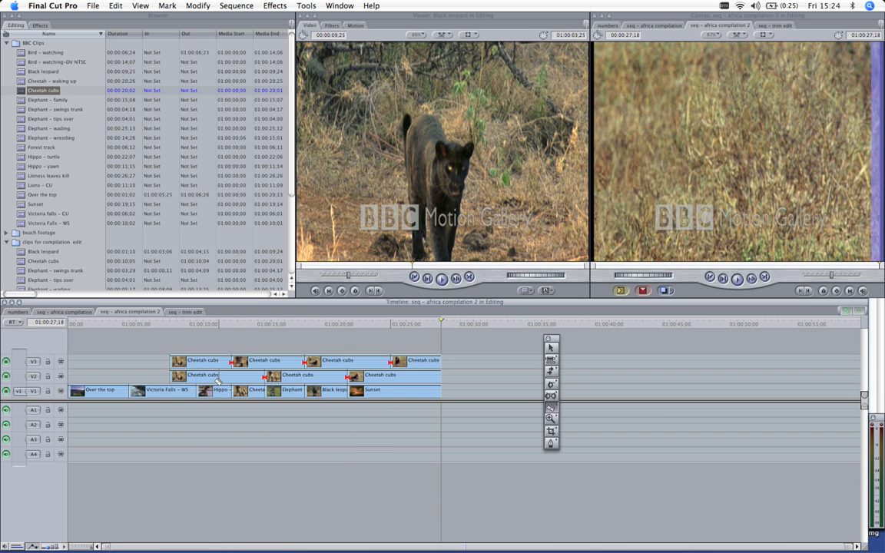
Step: With the Select All Tracks Forward tool, select the clips on V1, V2 and V3 from the second V3 Cheetah cubs piece onward
click(550, 372)
click(249, 376)
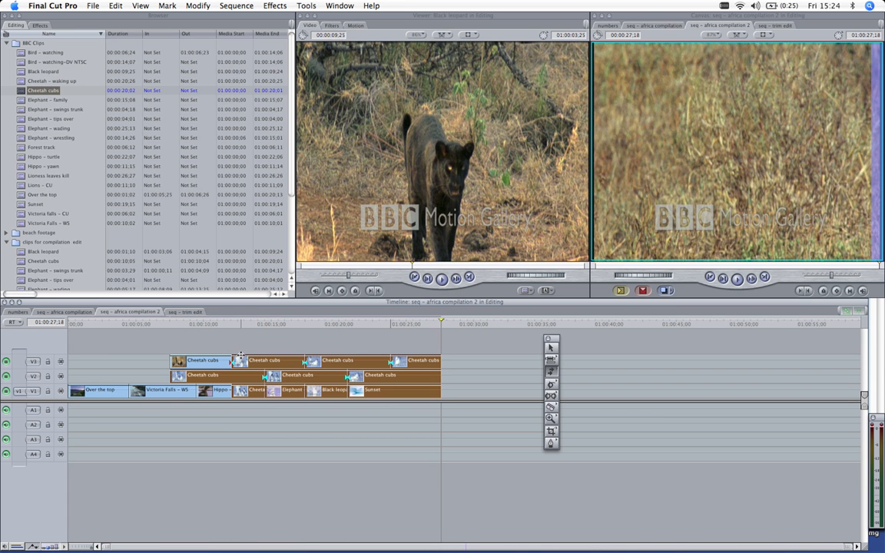
Step: With the Select All Tracks Backward tool, select clips on all tracks back from the start of the last V3 piece, and again from the last V2 piece
click(550, 372)
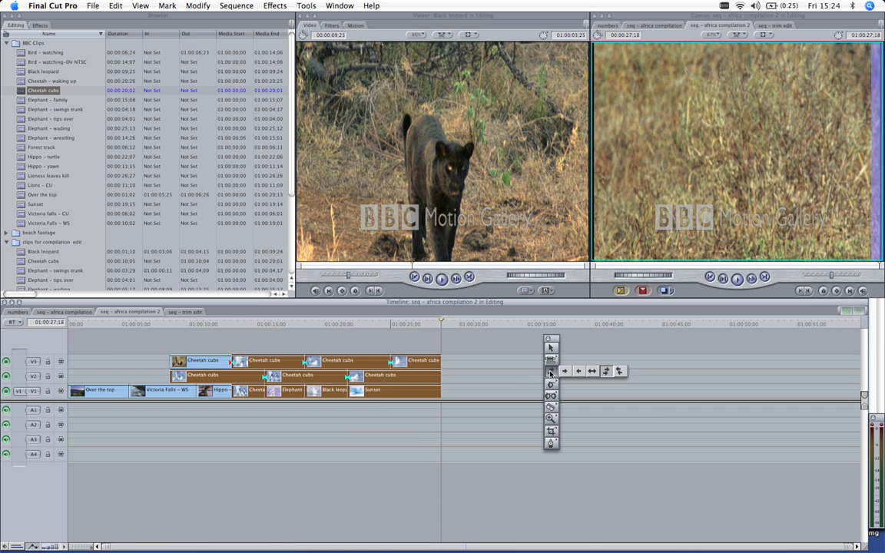
click(619, 372)
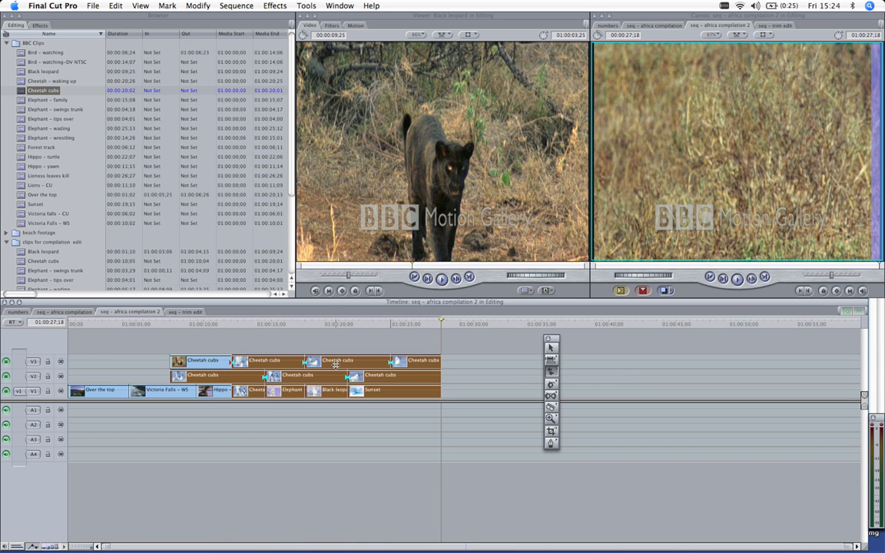
click(405, 361)
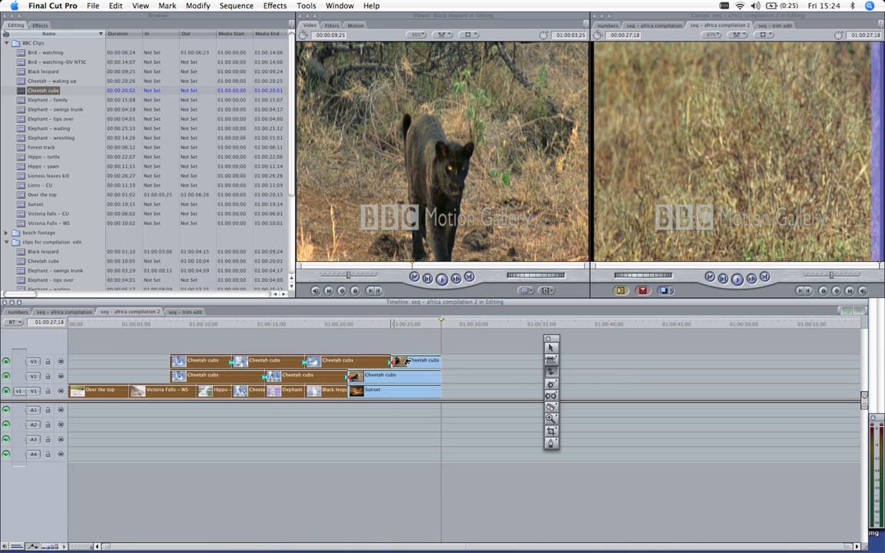
click(551, 372)
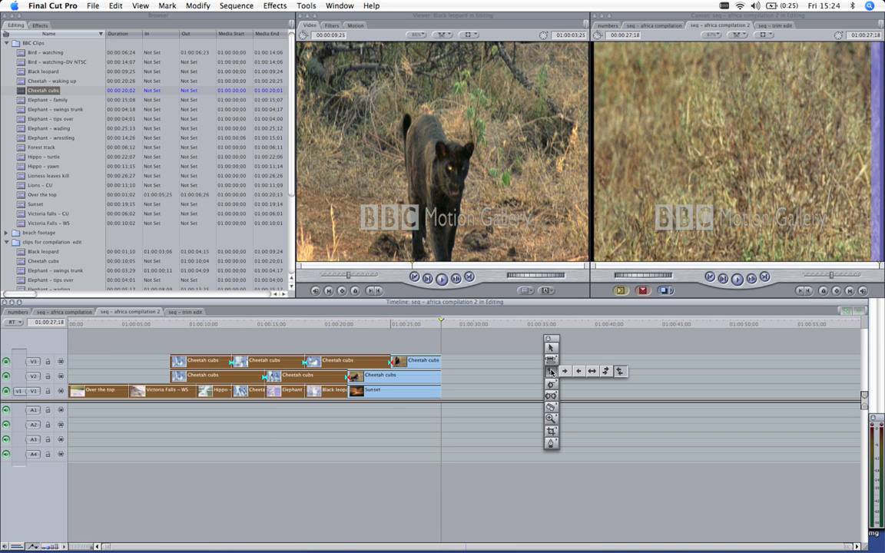
click(402, 377)
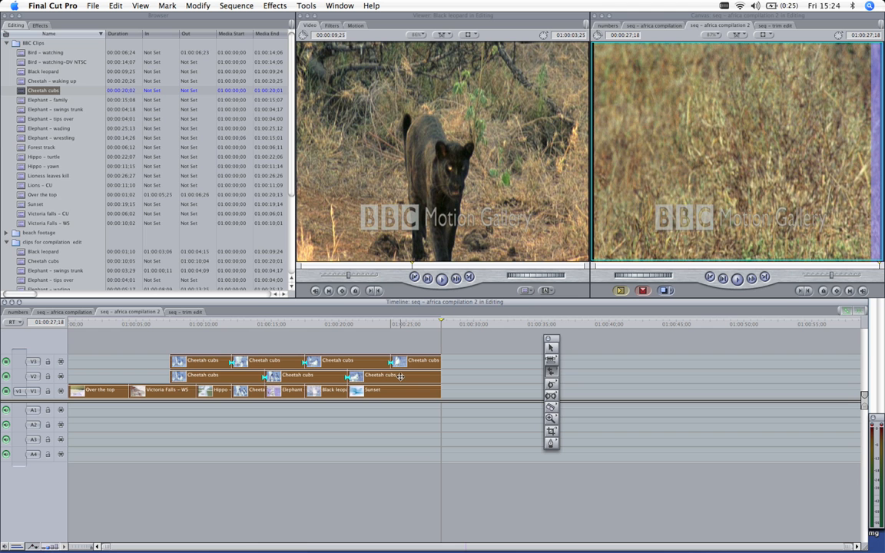
Step: With the Selection tool, marquee-select Black leopard and Sunset on V1 together with the last two Cheetah cubs pieces on V2 and V3
key(a)
click(355, 364)
drag(356, 367, 837, 451)
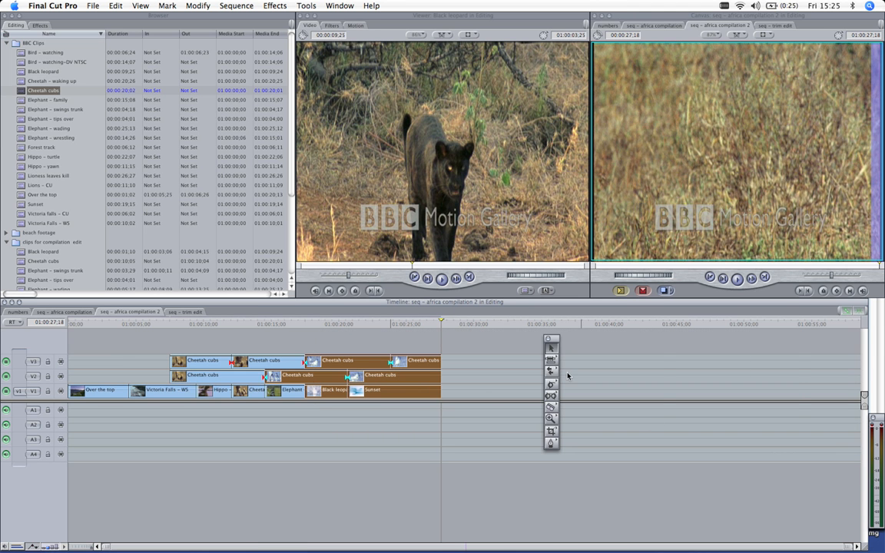